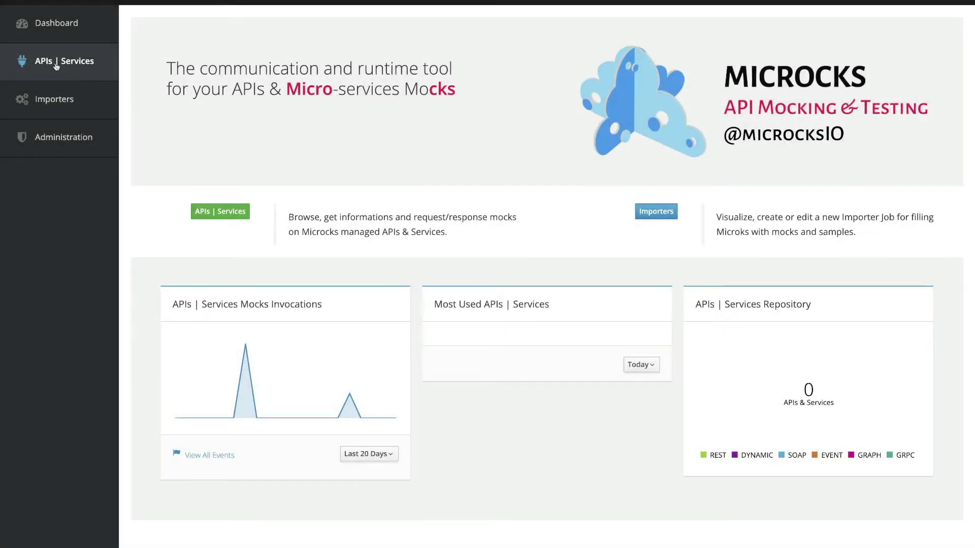
- Go to the APIs | Services page, which shows an empty list
{"action": "left_click", "coordinate": [55, 67]}
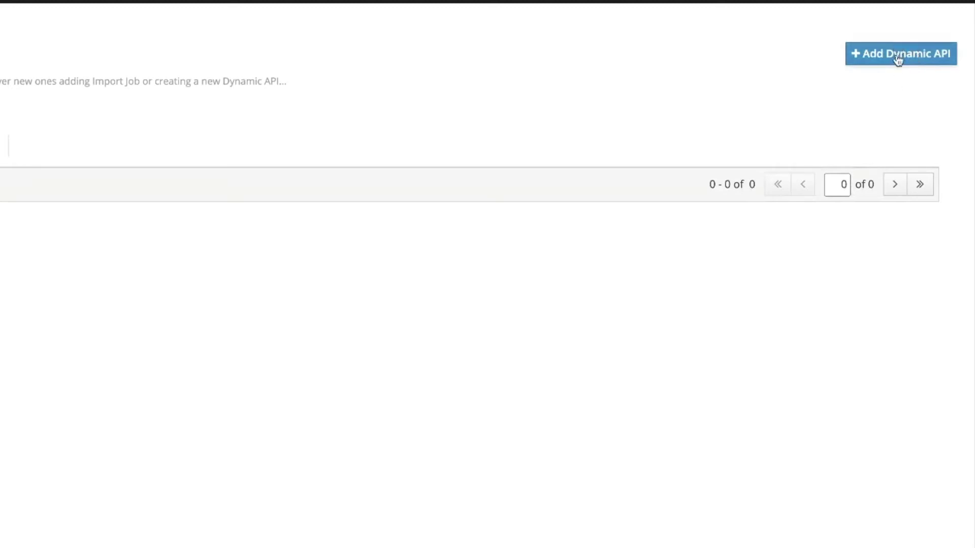
- Add a dynamic API named 'beers', version 1.0, with resource 'beers'
{"action": "left_click", "coordinate": [899, 56]}
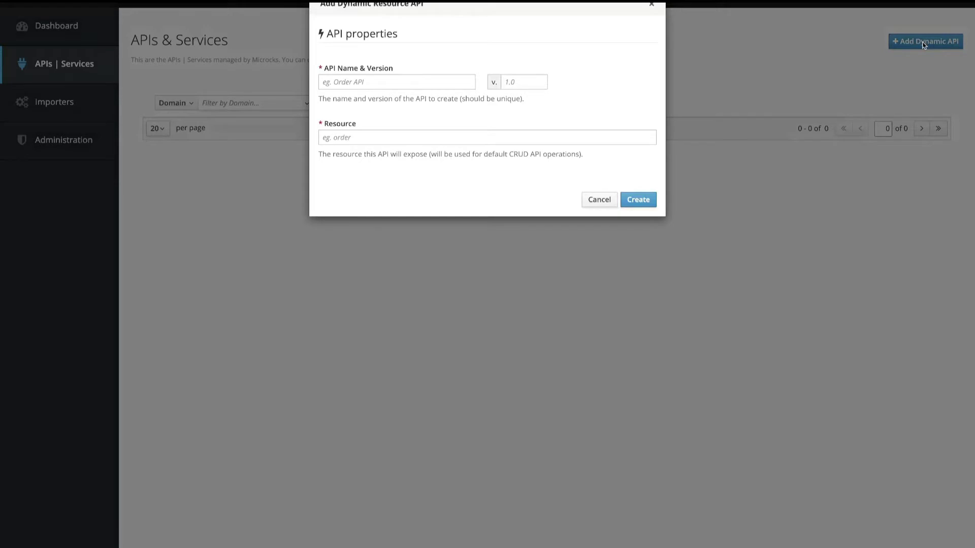
{"action": "left_click", "coordinate": [425, 79]}
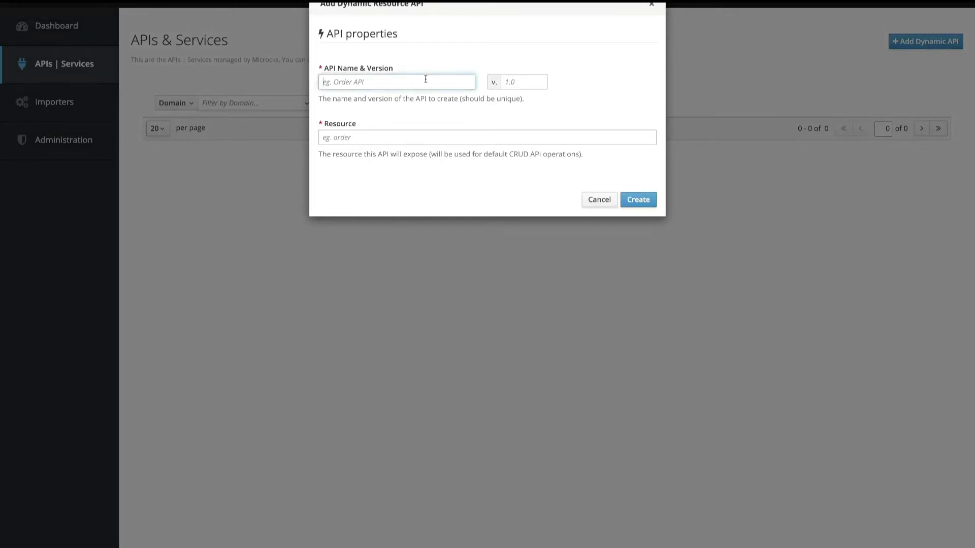
{"action": "type", "text": "beers"}
{"action": "key", "text": "Tab"}
{"action": "type", "text": "1.0"}
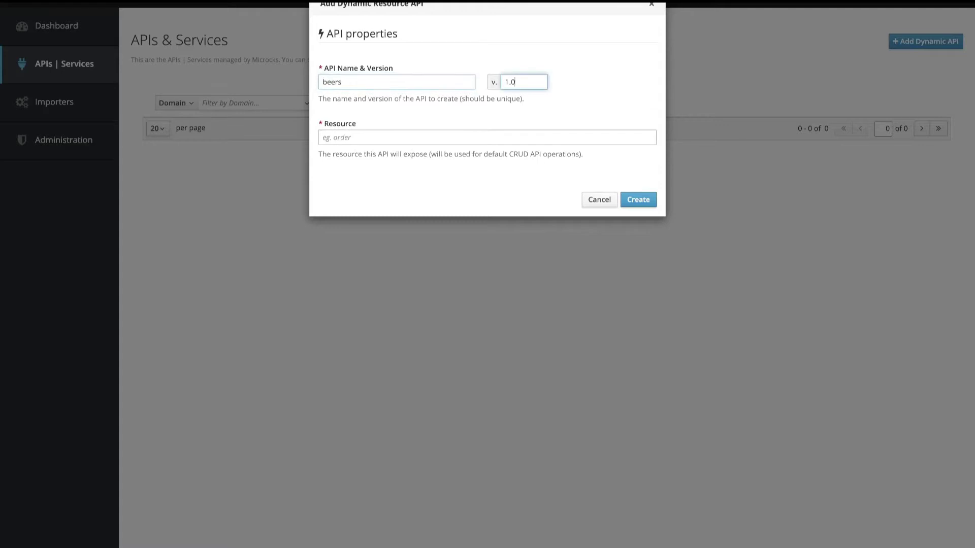
{"action": "key", "text": "Tab"}
{"action": "type", "text": "b"}
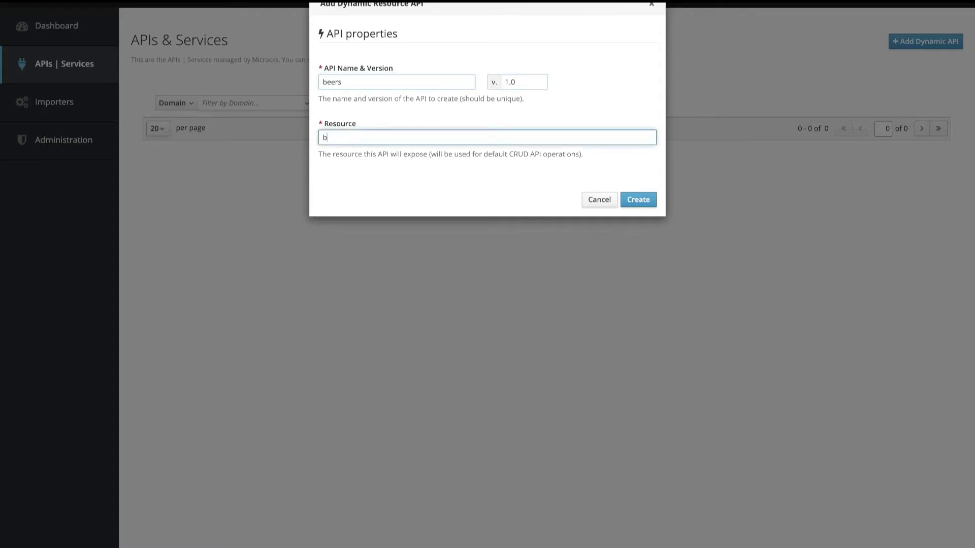
{"action": "type", "text": "eers"}
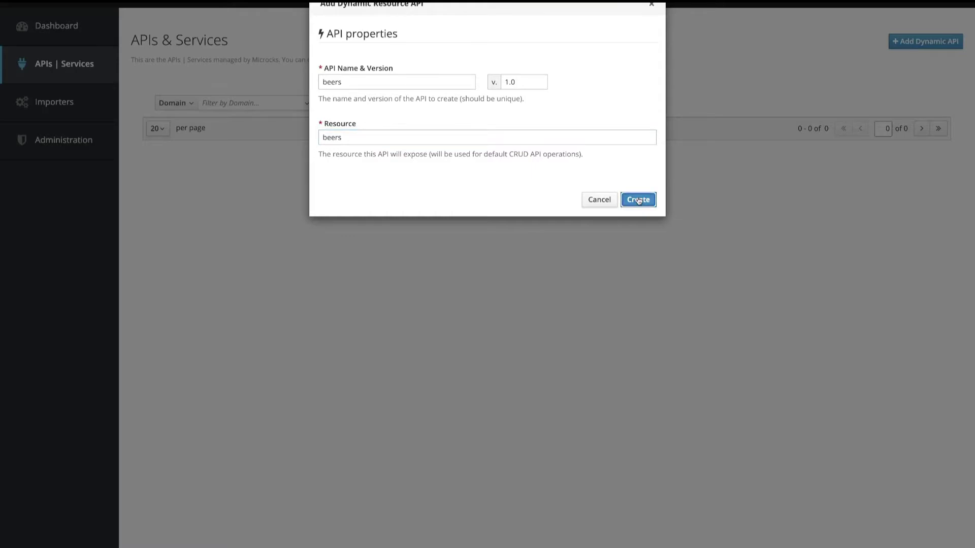
{"action": "left_click", "coordinate": [638, 200]}
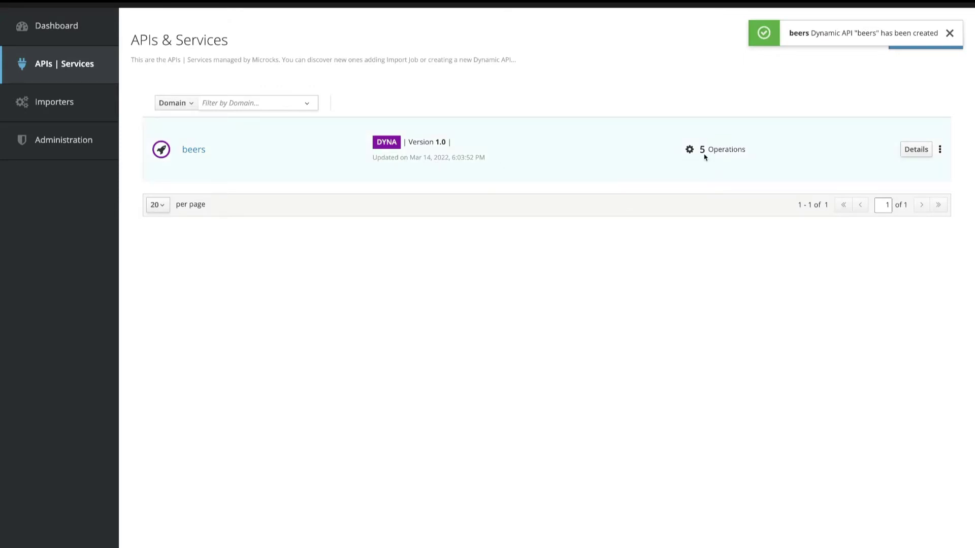
{"action": "mouse_move", "coordinate": [719, 149]}
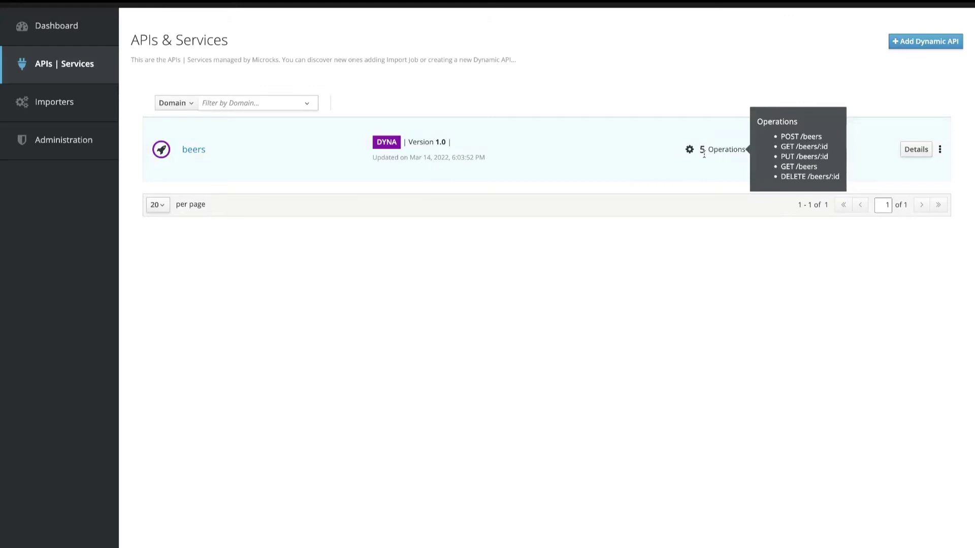
- Open the beers 1.0 API page listing its five CRUD operations
{"action": "left_click", "coordinate": [195, 150]}
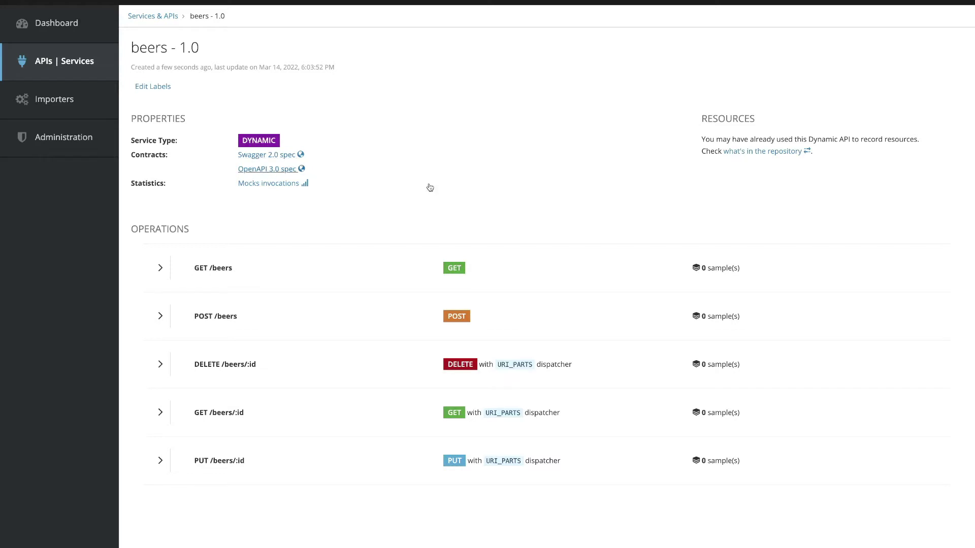
{"action": "left_click", "coordinate": [266, 172]}
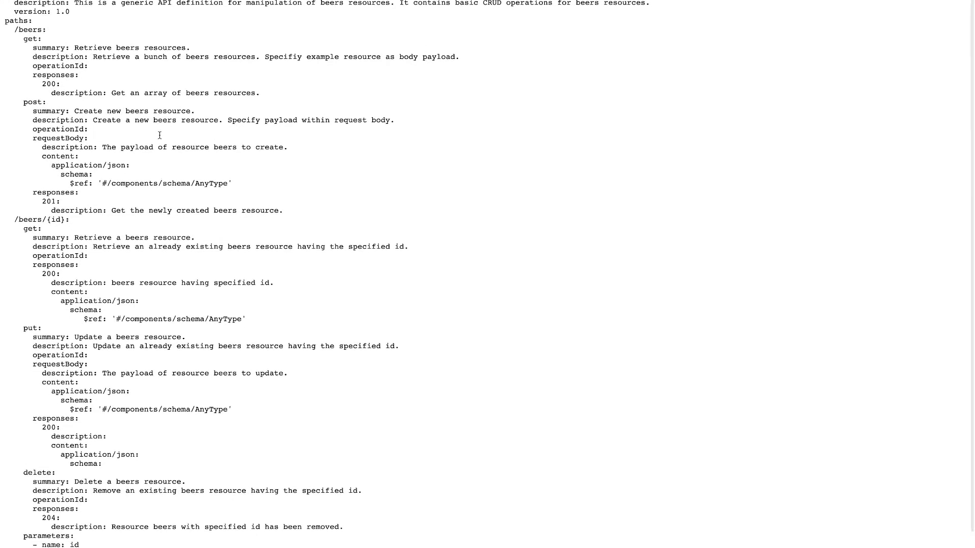
{"action": "scroll", "coordinate": [159, 136], "scroll_direction": "down", "scroll_amount": 3}
{"action": "scroll", "coordinate": [159, 136], "scroll_direction": "up", "scroll_amount": 1}
{"action": "scroll", "coordinate": [159, 136], "scroll_direction": "up", "scroll_amount": 3}
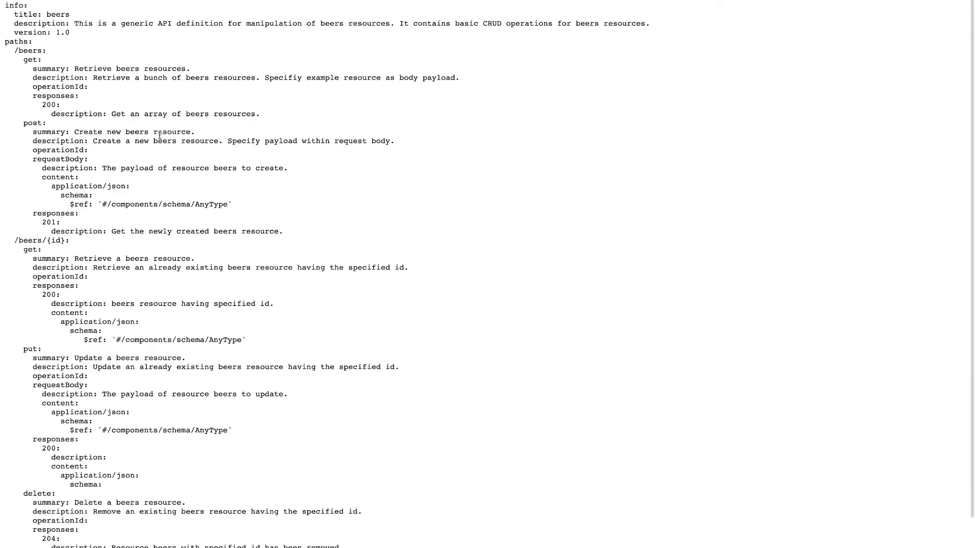
{"action": "scroll", "coordinate": [159, 136], "scroll_direction": "down", "scroll_amount": 1}
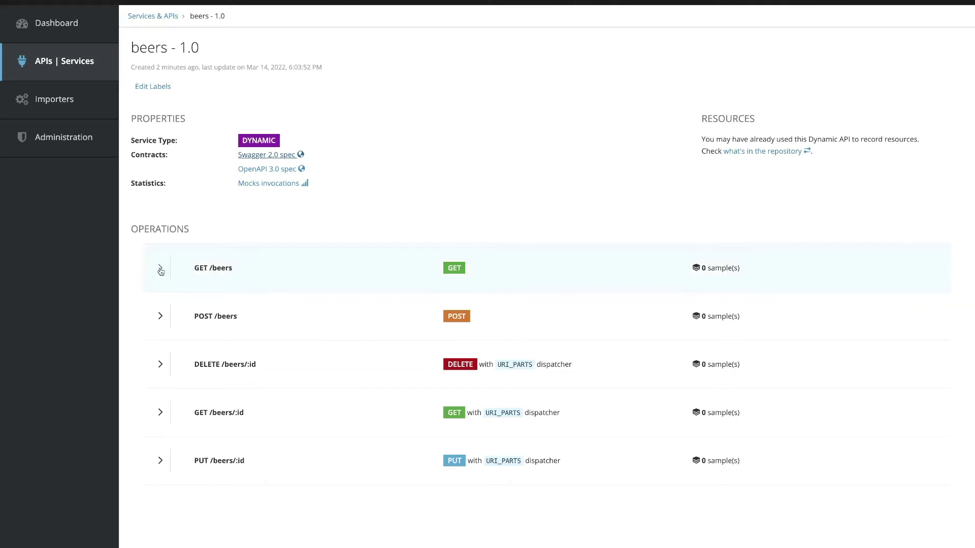
- Expand GET /beers and copy its mock URL to the clipboard
{"action": "left_click", "coordinate": [278, 283]}
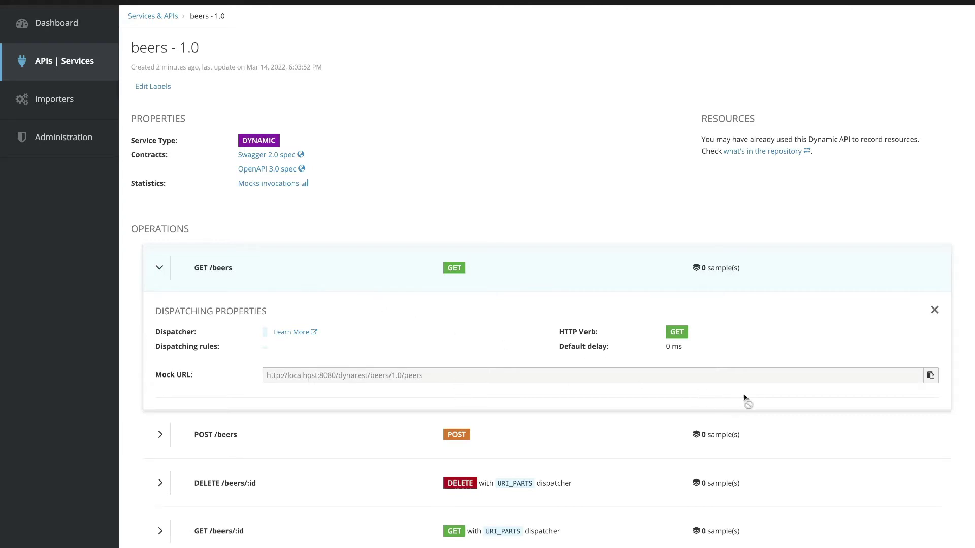
{"action": "left_click", "coordinate": [932, 378]}
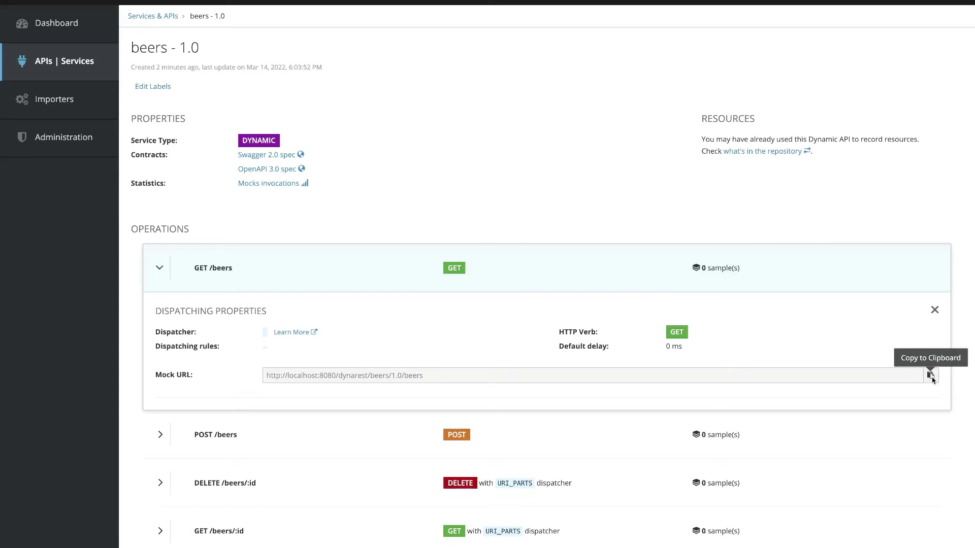
{"action": "left_click", "coordinate": [931, 377]}
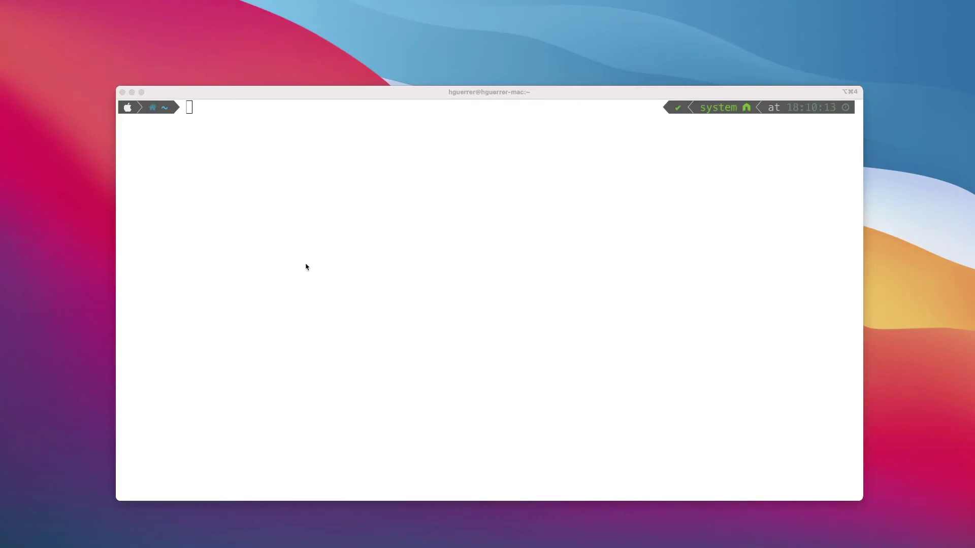
- Send a GET to the beers mock URL, which returns an empty list
{"action": "left_click", "coordinate": [306, 266]}
{"action": "type", "text": "ht"}
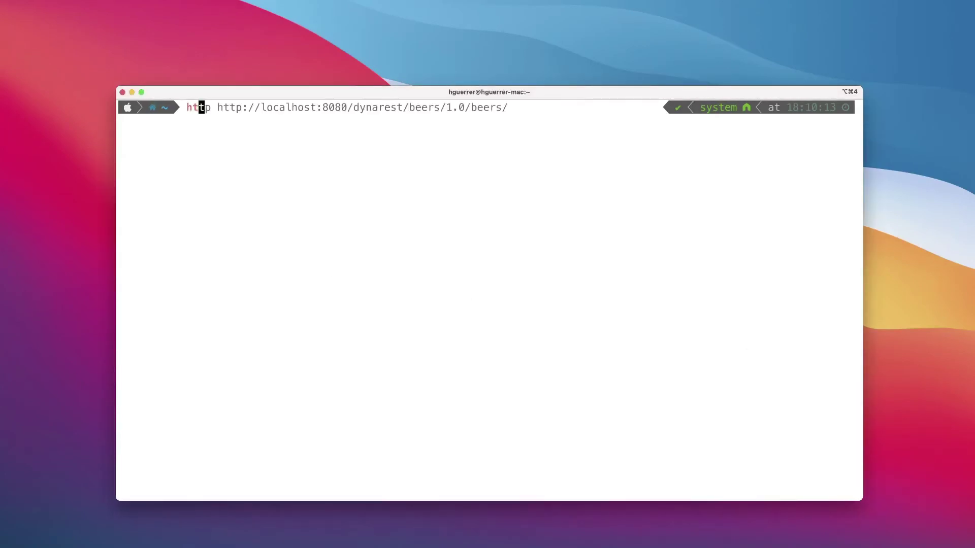
{"action": "type", "text": "tp"}
{"action": "key", "text": "Right"}
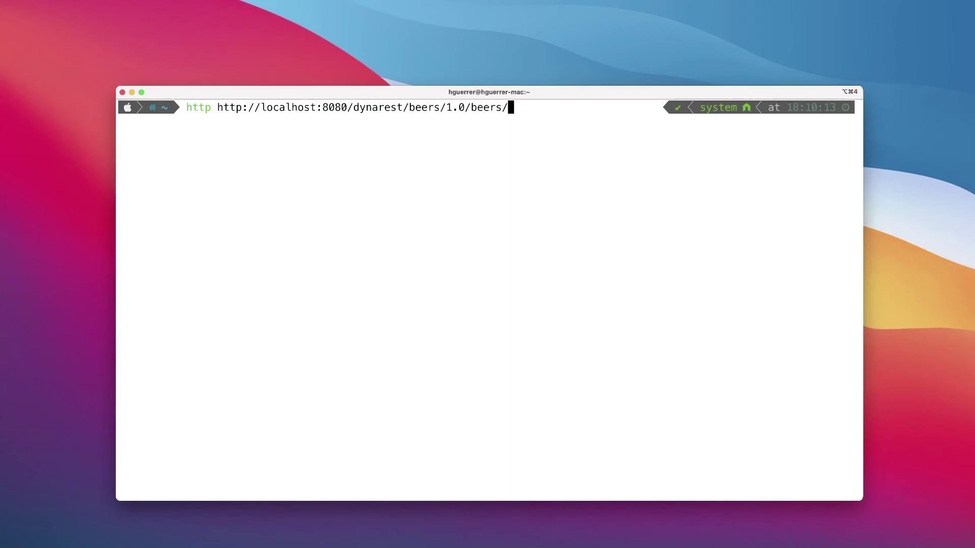
{"action": "key", "text": "Return"}
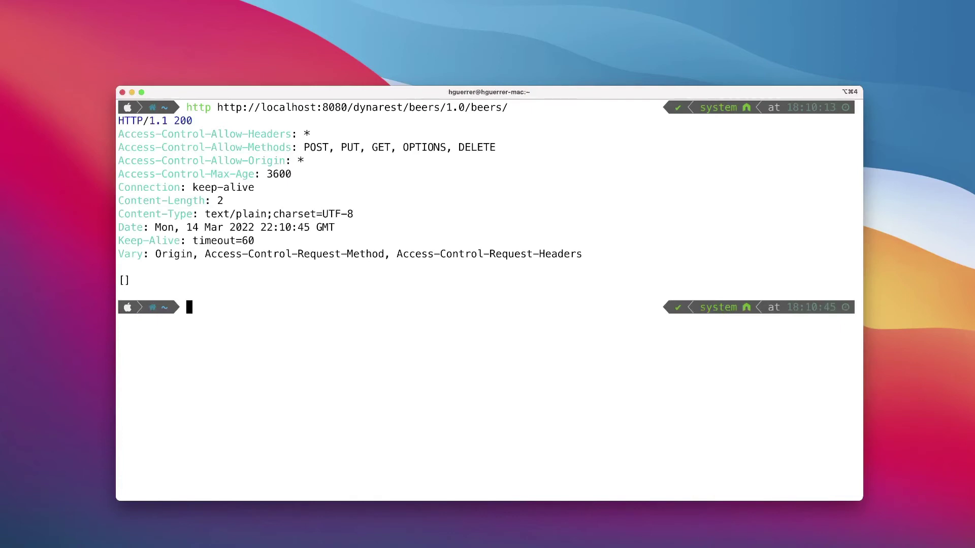
- POST a beer with name=IPA, brand=Harpoon, country=US and select its returned id
{"action": "key", "text": "Up"}
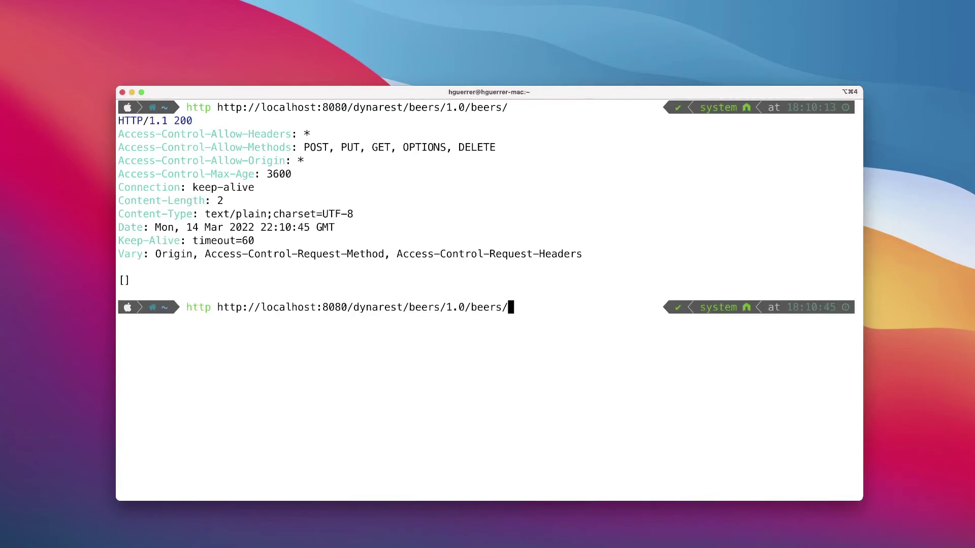
{"action": "key", "text": "BackSpace"}
{"action": "type", "text": "n"}
{"action": "key", "text": "Right"}
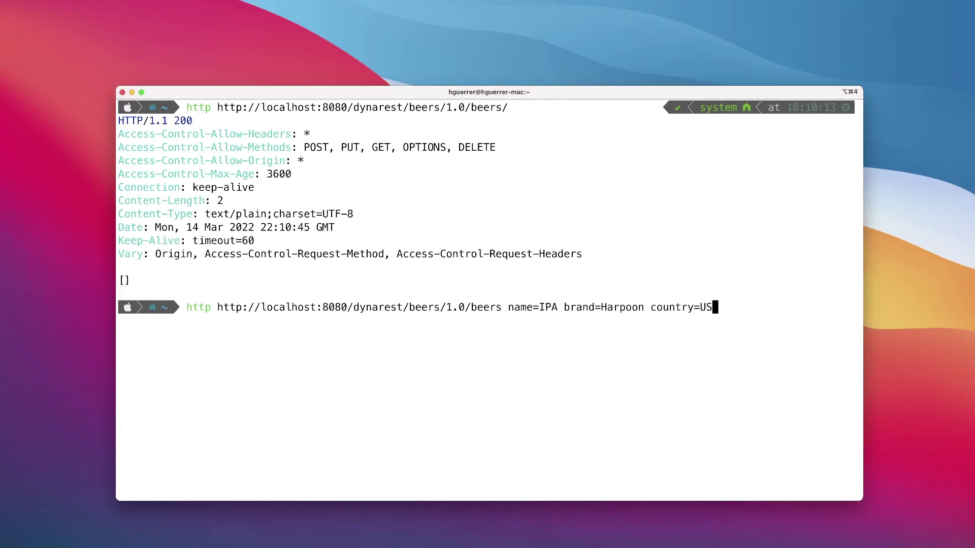
{"action": "key", "text": "Return"}
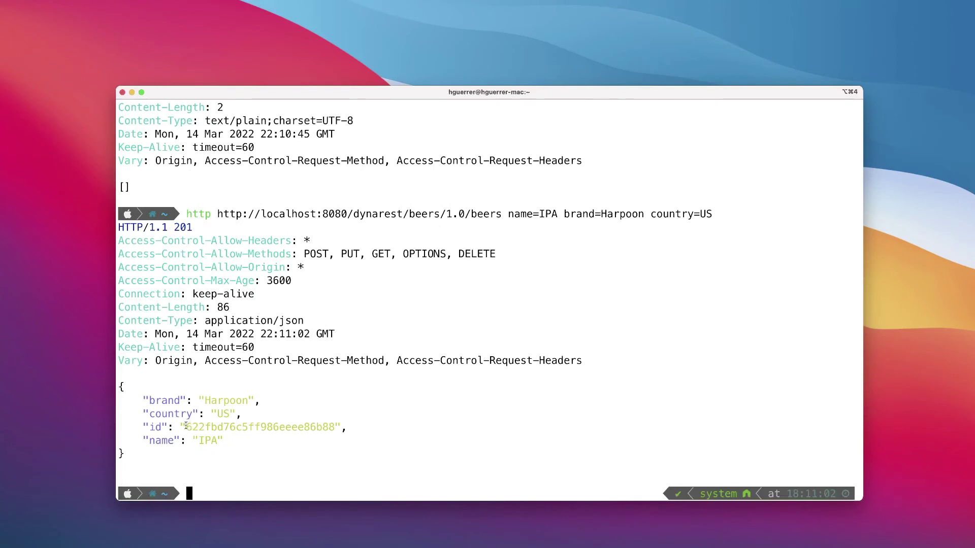
{"action": "left_click_drag", "start_coordinate": [186, 427], "coordinate": [335, 427]}
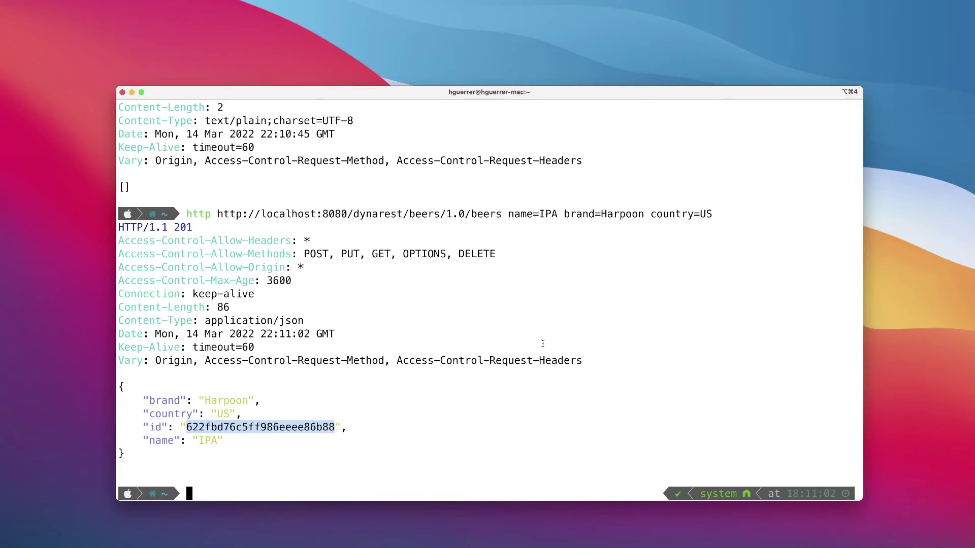
- Clear the terminal, list beers showing the Harpoon IPA, then fetch /beers/<id>
{"action": "key", "text": "ctrl+l"}
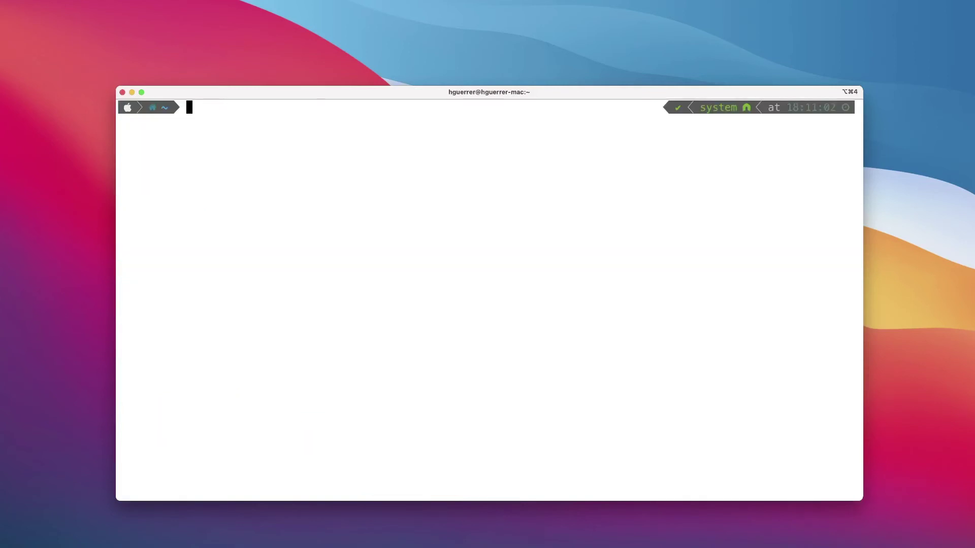
{"action": "type", "text": "http"}
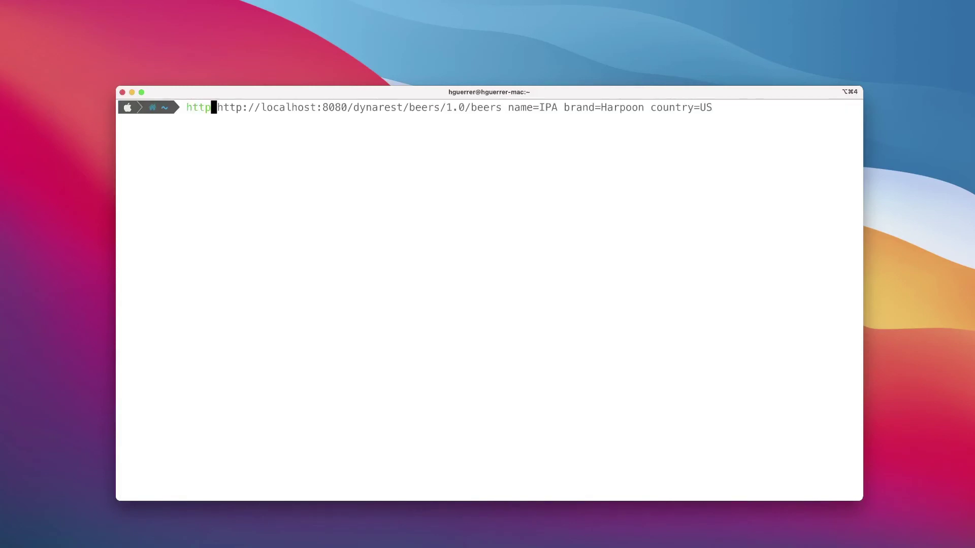
{"action": "key", "text": "Right"}
{"action": "key", "text": "Left"}
{"action": "key", "text": "Left"}
{"action": "key", "text": "Left"}
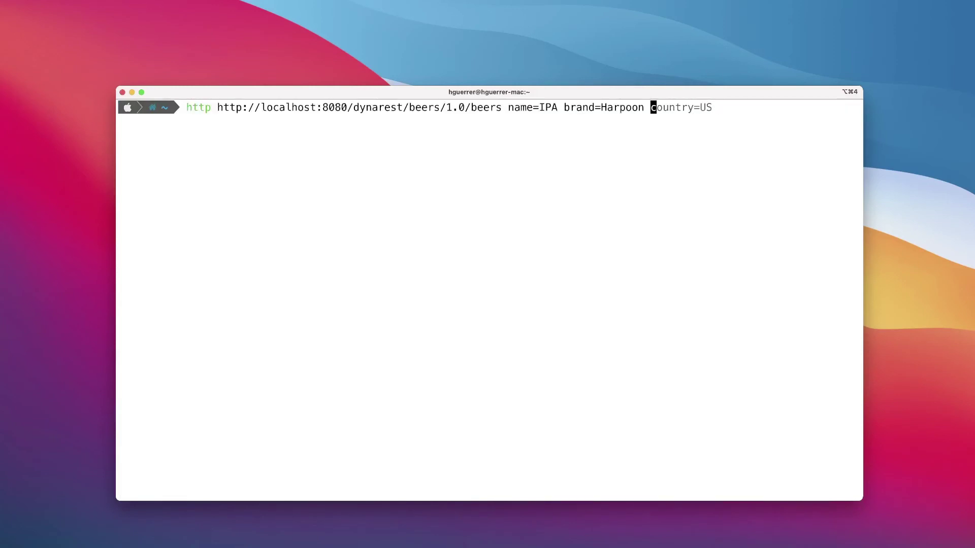
{"action": "key", "text": "Left"}
{"action": "key", "text": "Left"}
{"action": "key", "text": "Left"}
{"action": "key", "text": "Left"}
{"action": "key", "text": "Left"}
{"action": "key", "text": "Left"}
{"action": "key", "text": "Left"}
{"action": "key", "text": "Return"}
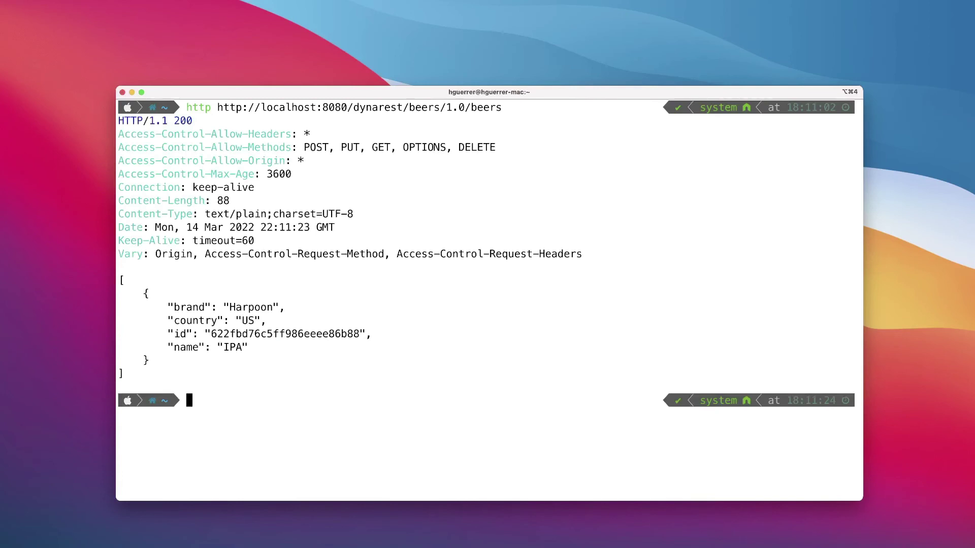
{"action": "key", "text": "Up"}
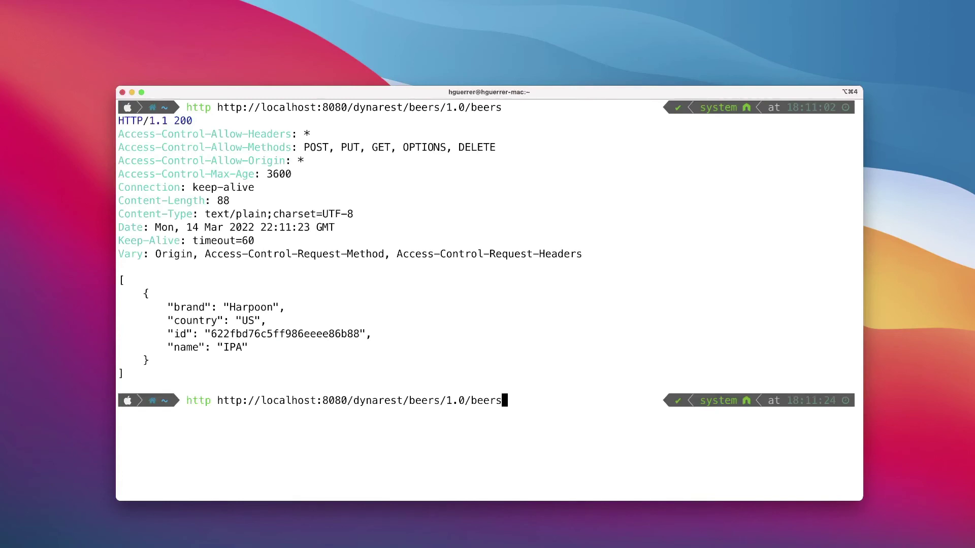
{"action": "type", "text": "/"}
{"action": "type", "text": "622fbd76c5ff986eeee86b88"}
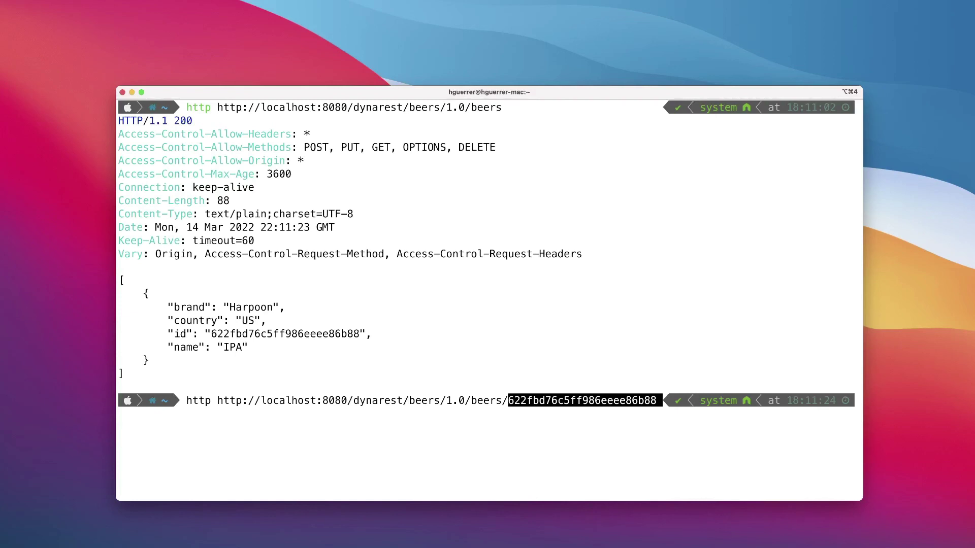
{"action": "key", "text": "Return"}
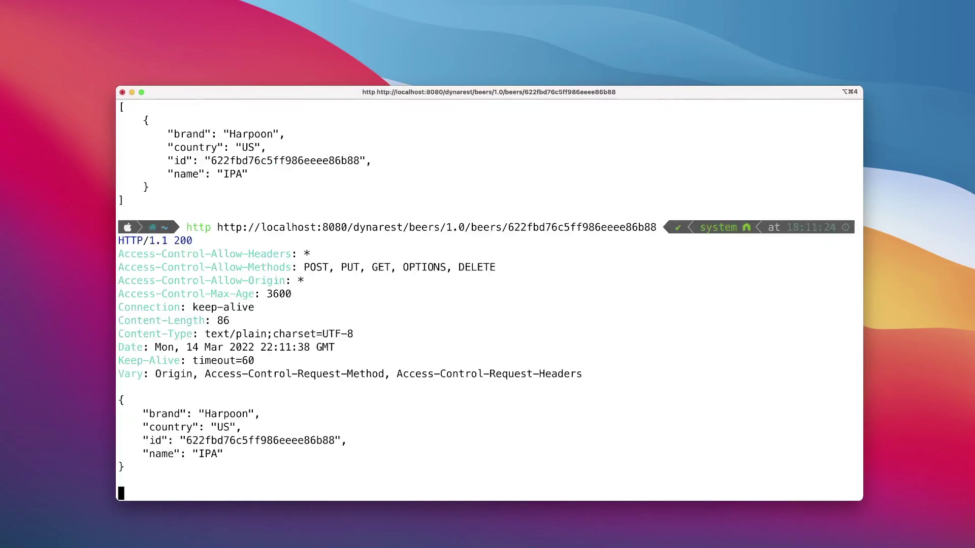